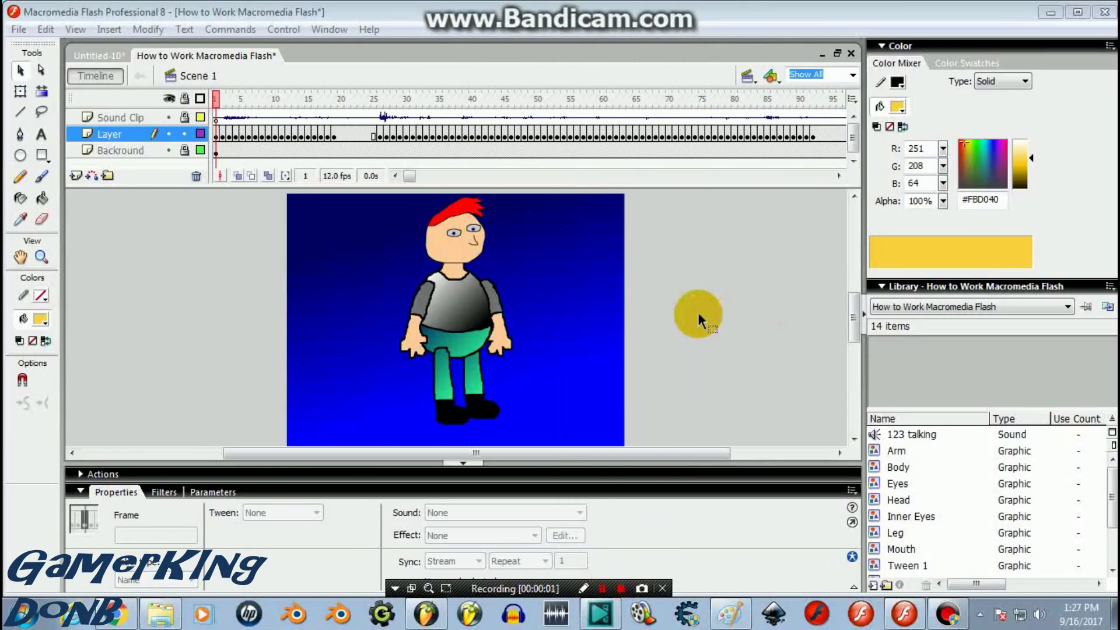
Bring up the document's properties while the cartoon guy animation plays from frame 1 with sound.
left_click(697, 312)
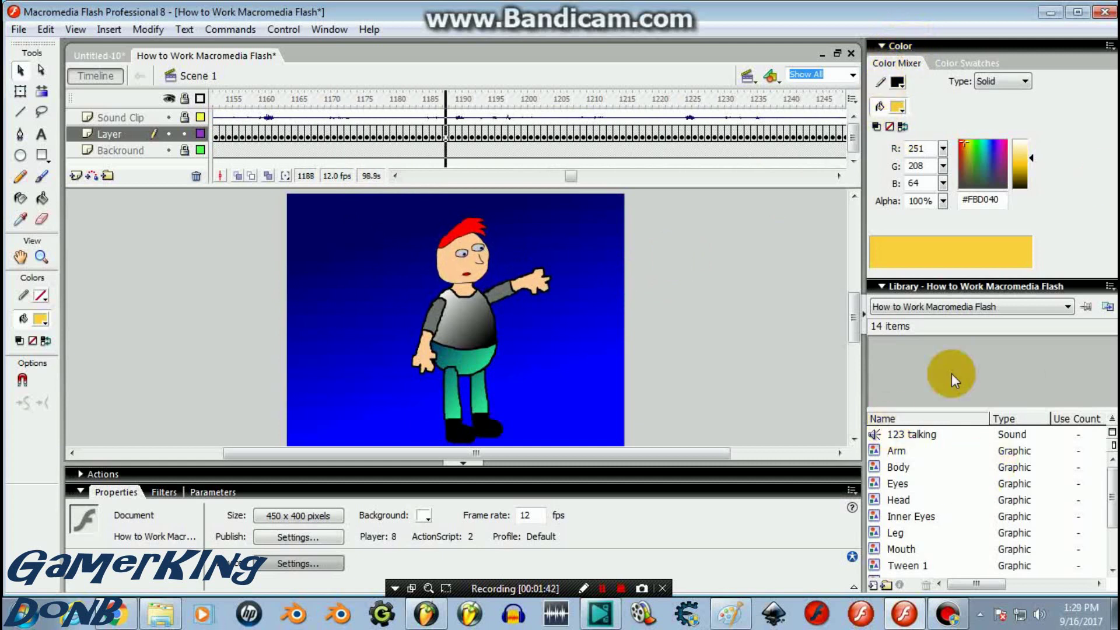
mouse_move(1114, 494)
left_mouse_down()
mouse_move(1114, 539)
mouse_move(1112, 469)
left_mouse_up()
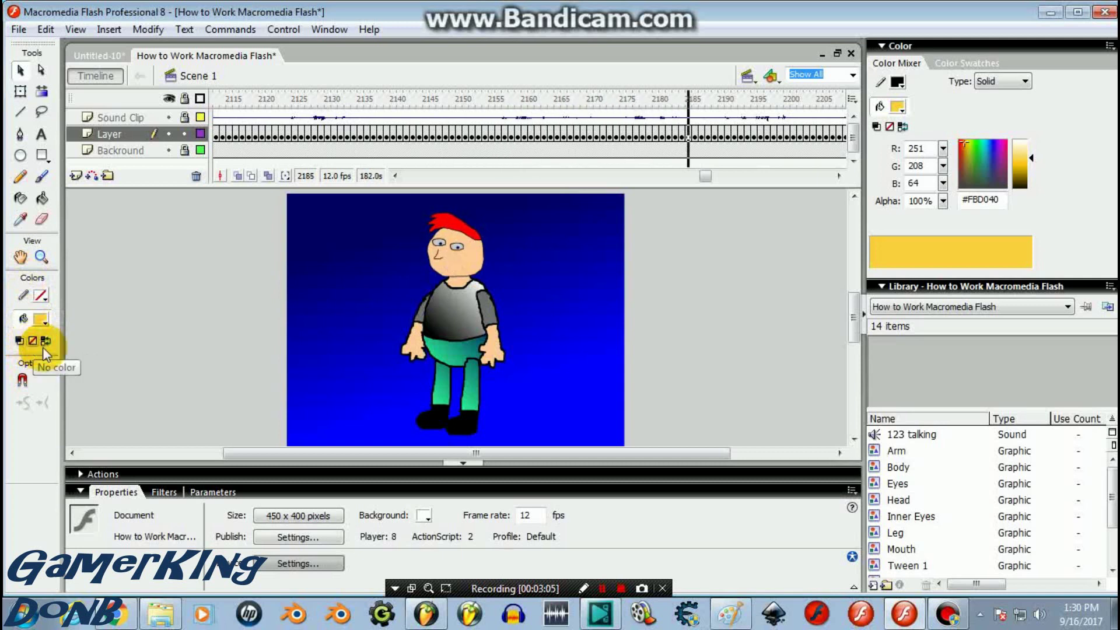
Select the Free Transform tool and point out its snap, rotate, scale, distort and envelope options.
left_click(21, 91)
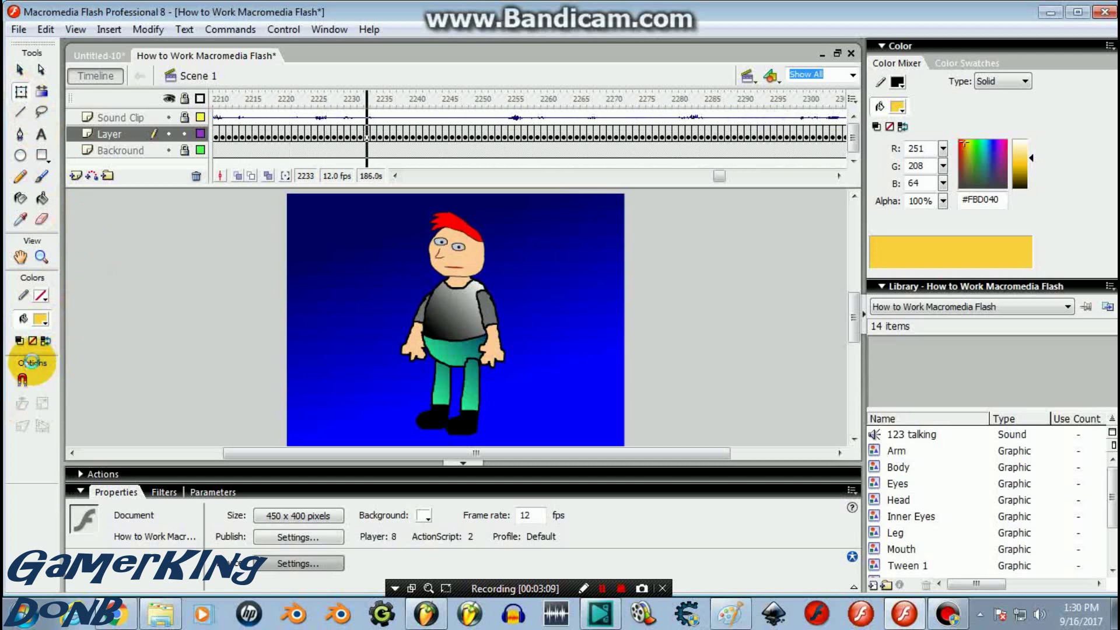
left_click(22, 383)
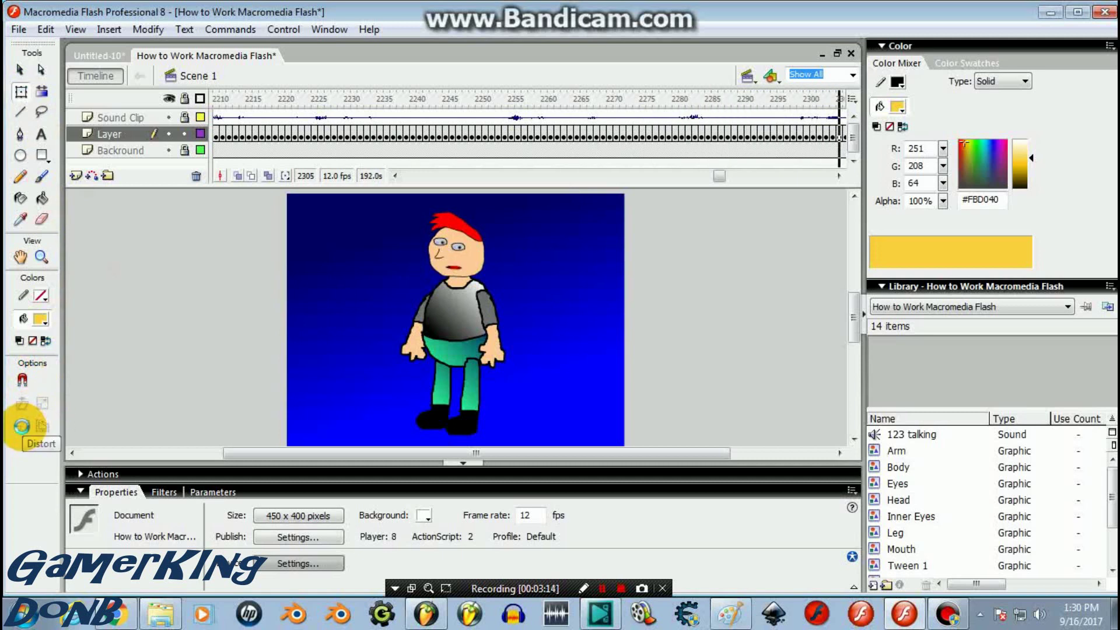
left_click(41, 429)
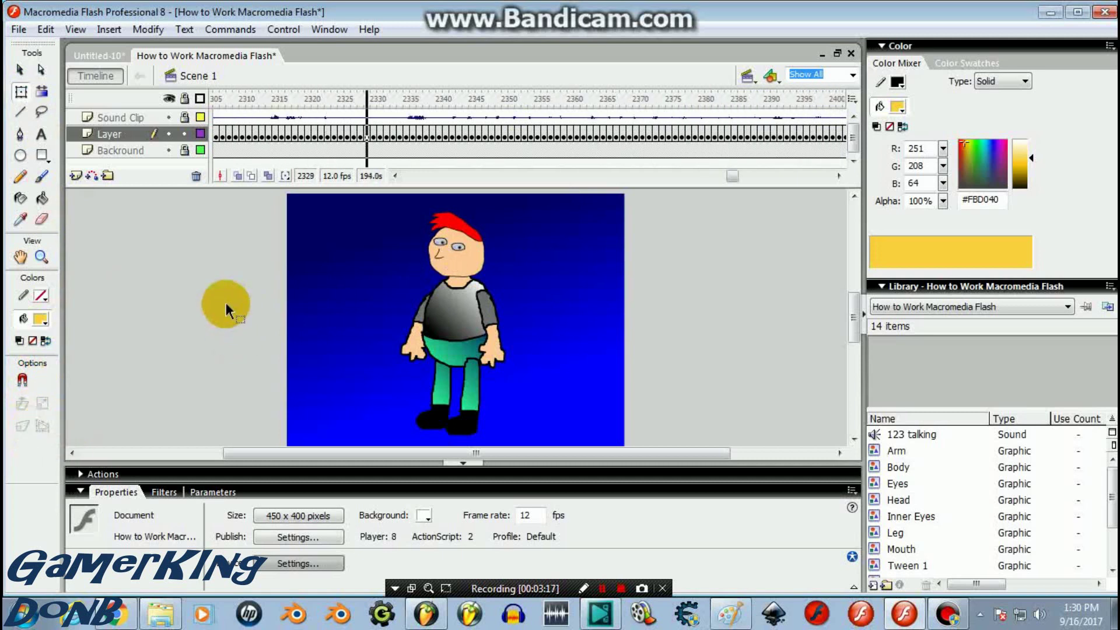